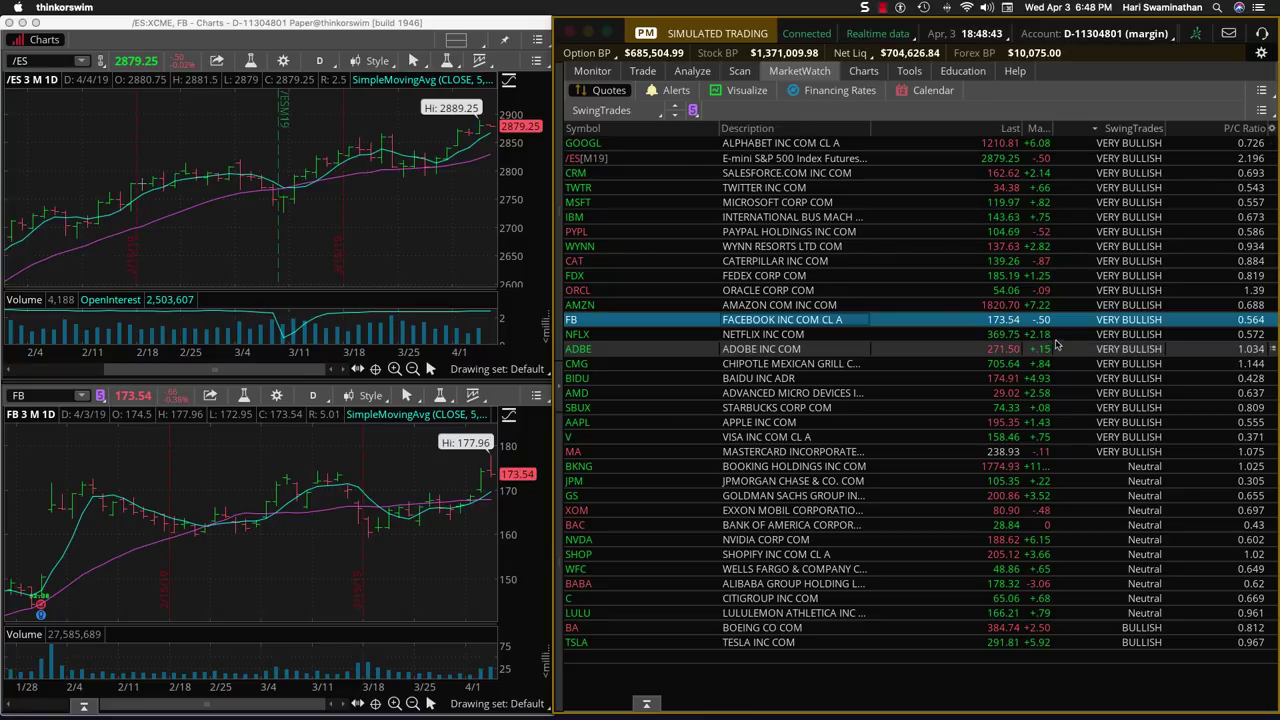
- Review the account's position statement with all swing-trade position groups expanded
left_click(592, 71)
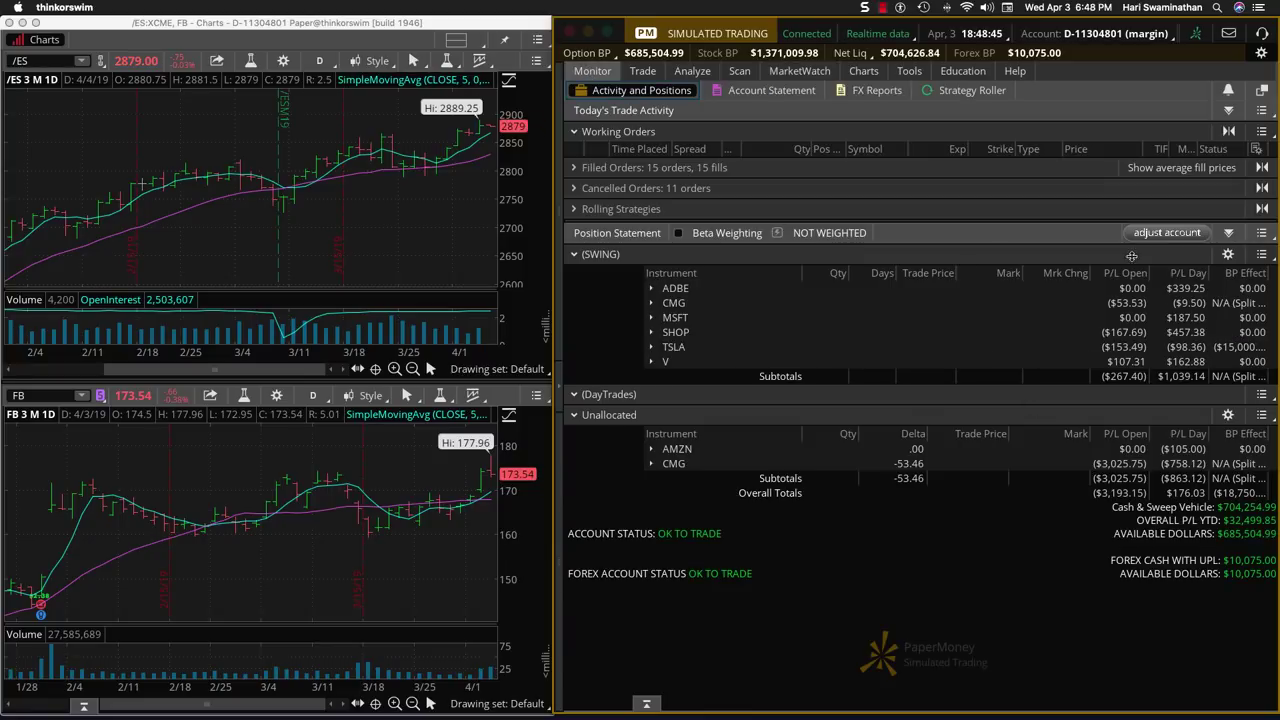
left_click(1228, 232)
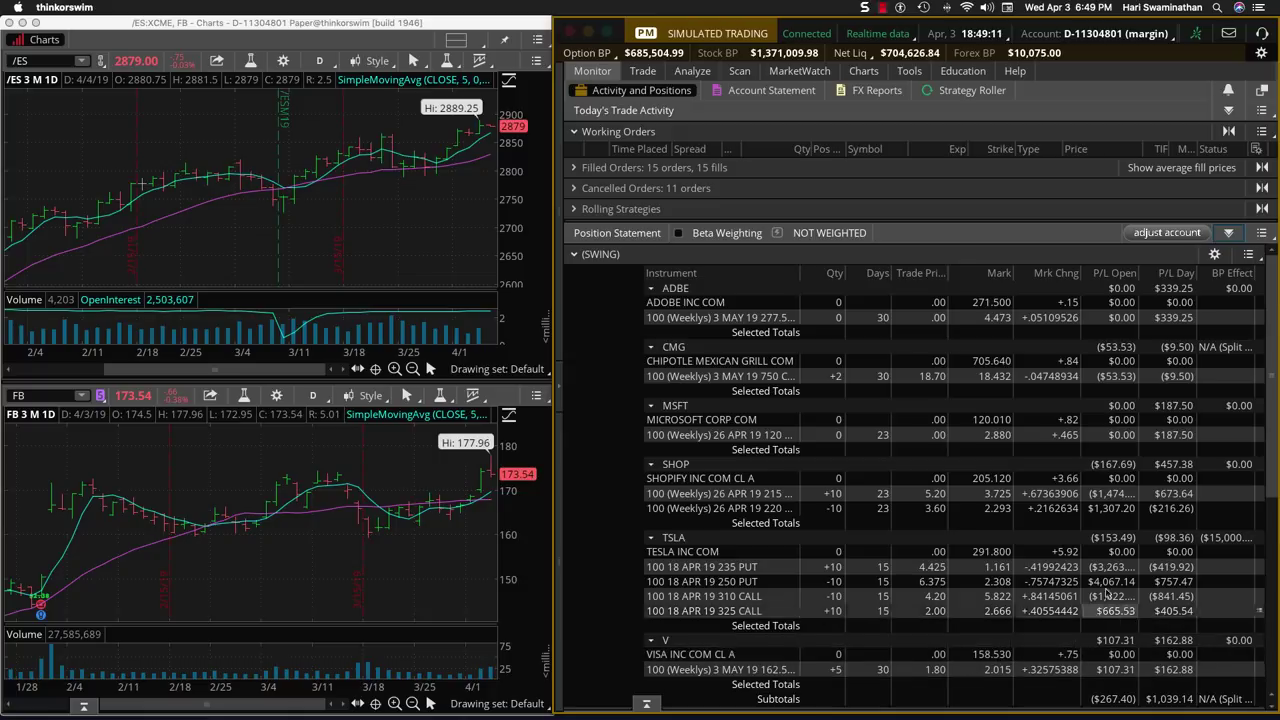
scroll(1035, 435, "down", 1)
- Sort the SwingTrades quote list by its SwingTrades rating so the VERY BULLISH stocks come first
left_click(812, 76)
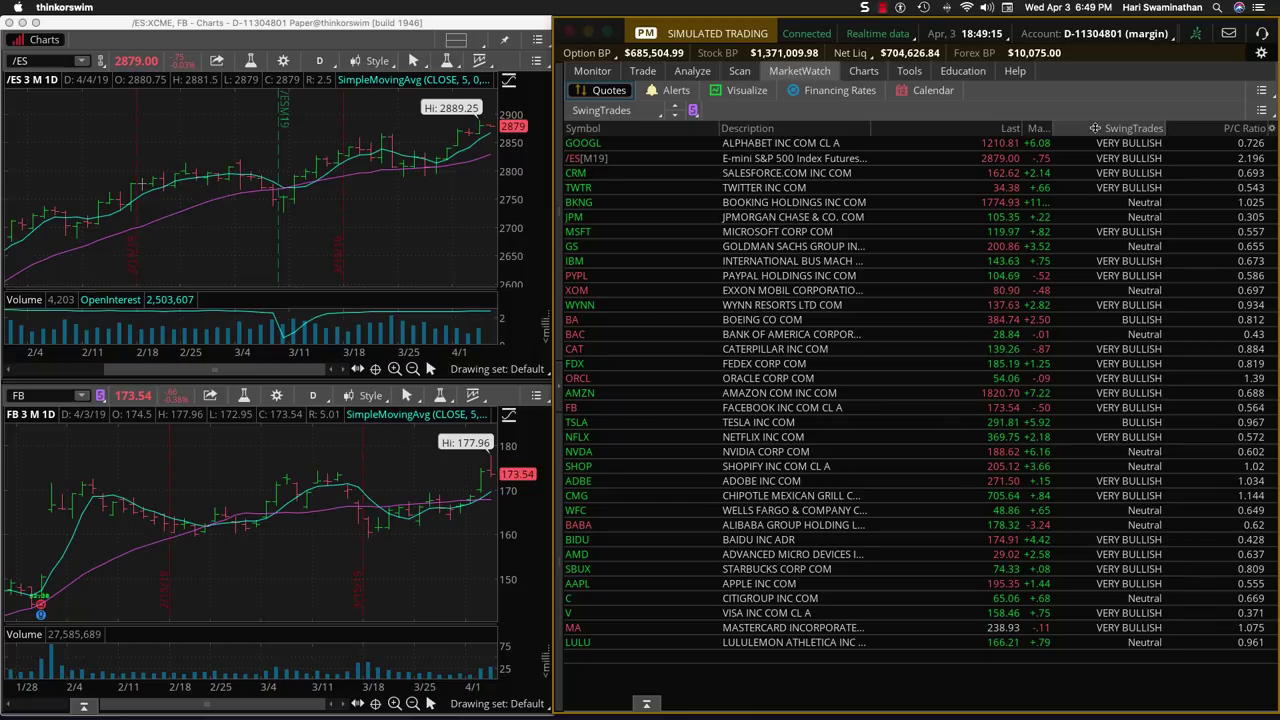
left_click(1092, 128)
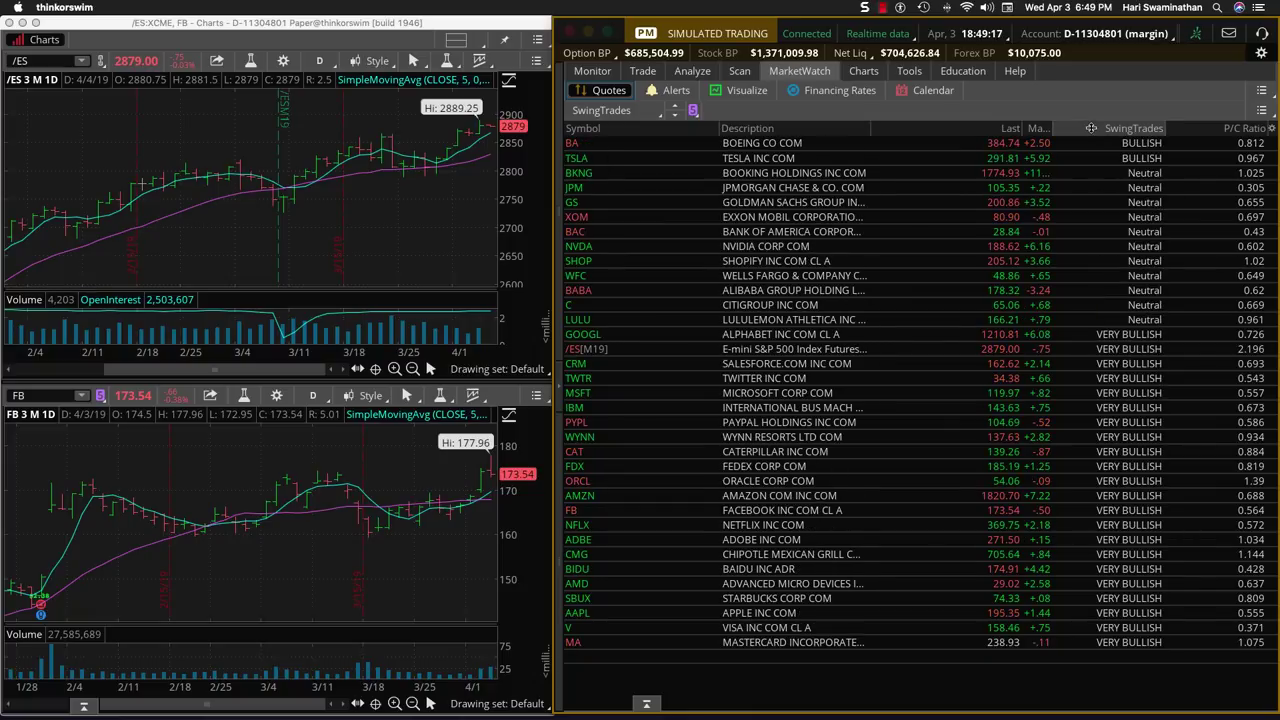
left_click(1091, 128)
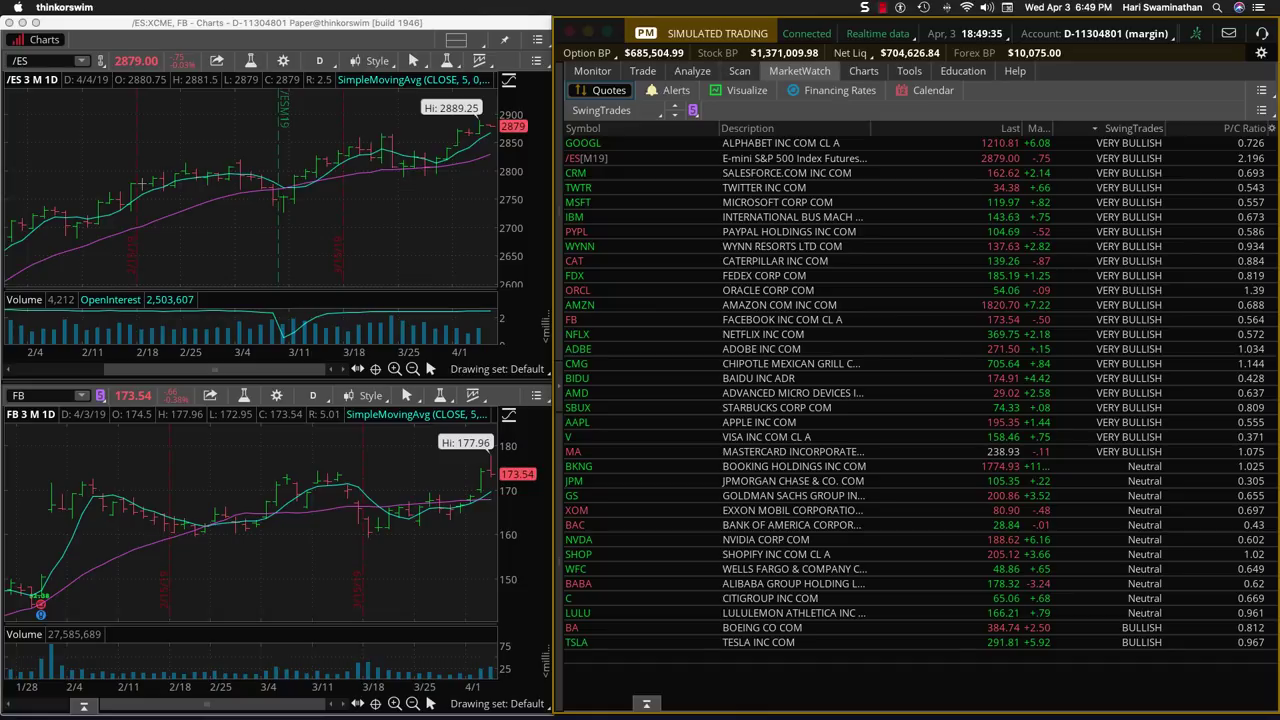
- Switch to QuickTime Player and place the Wed-Apr3-V.mp4 recording beside the SwingTrades quote list
key("super+Tab")
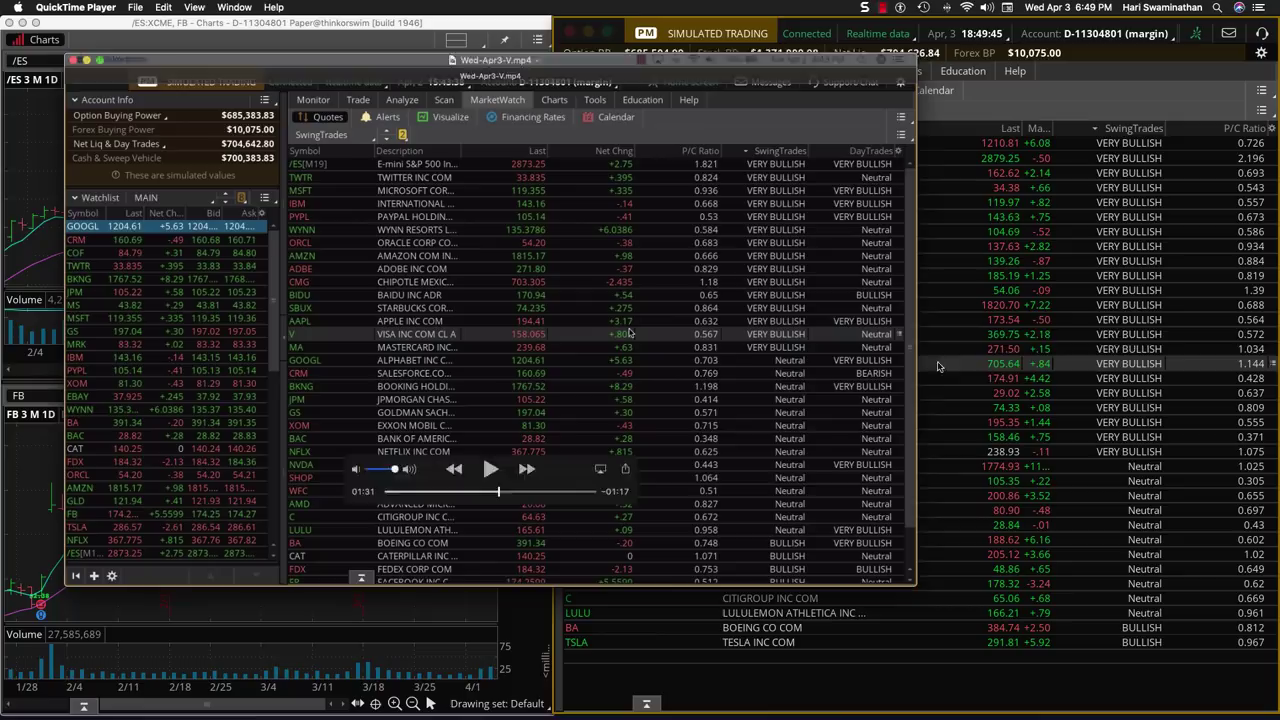
mouse_move(737, 134)
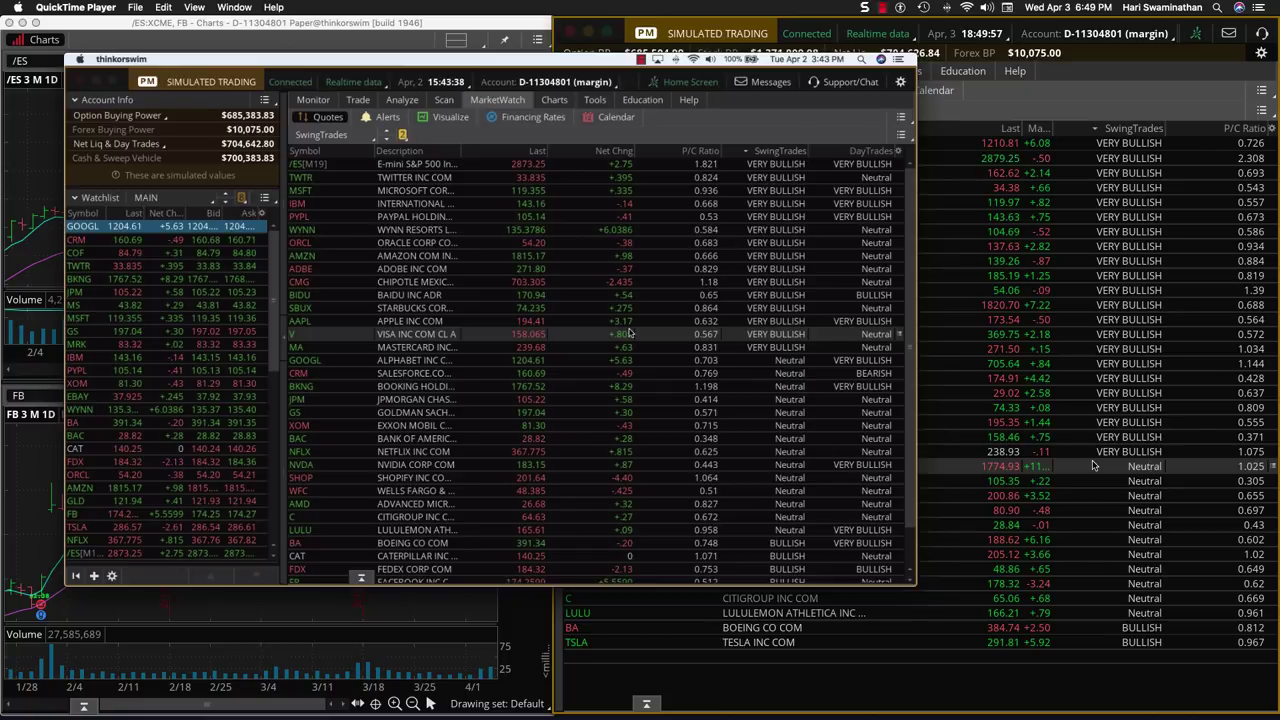
mouse_move(615, 66)
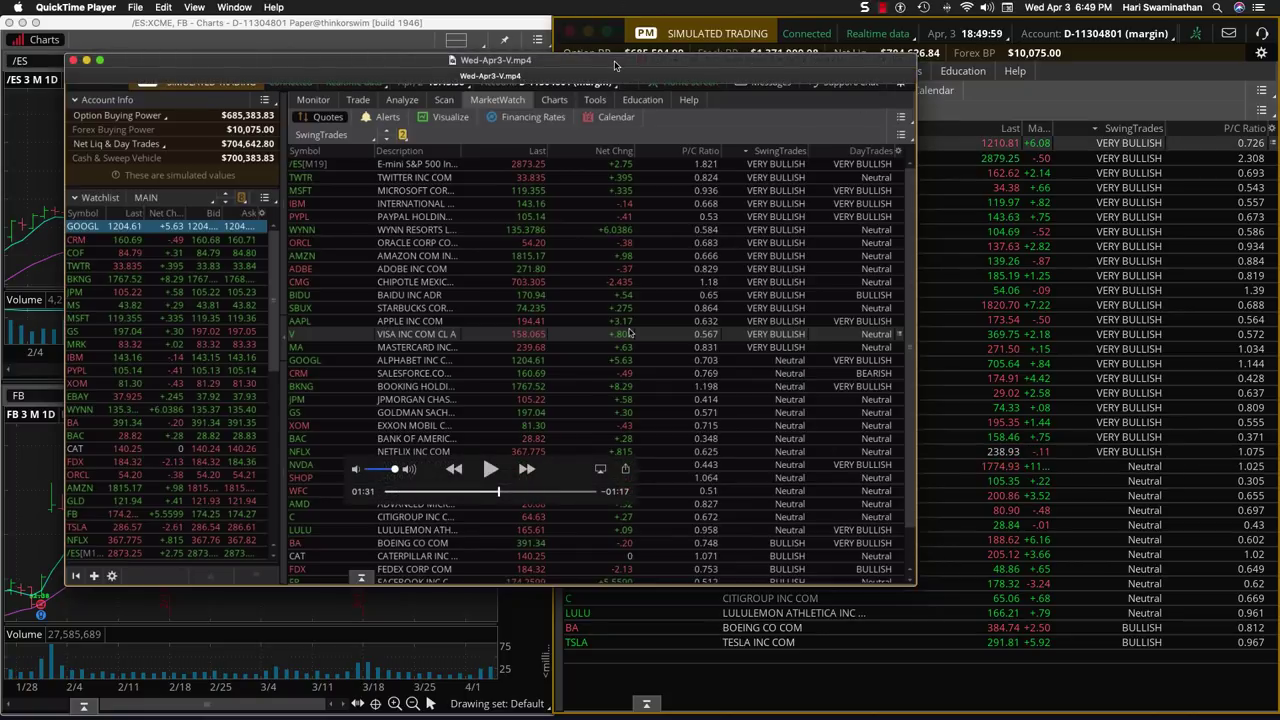
left_click_drag(615, 66, 260, 103)
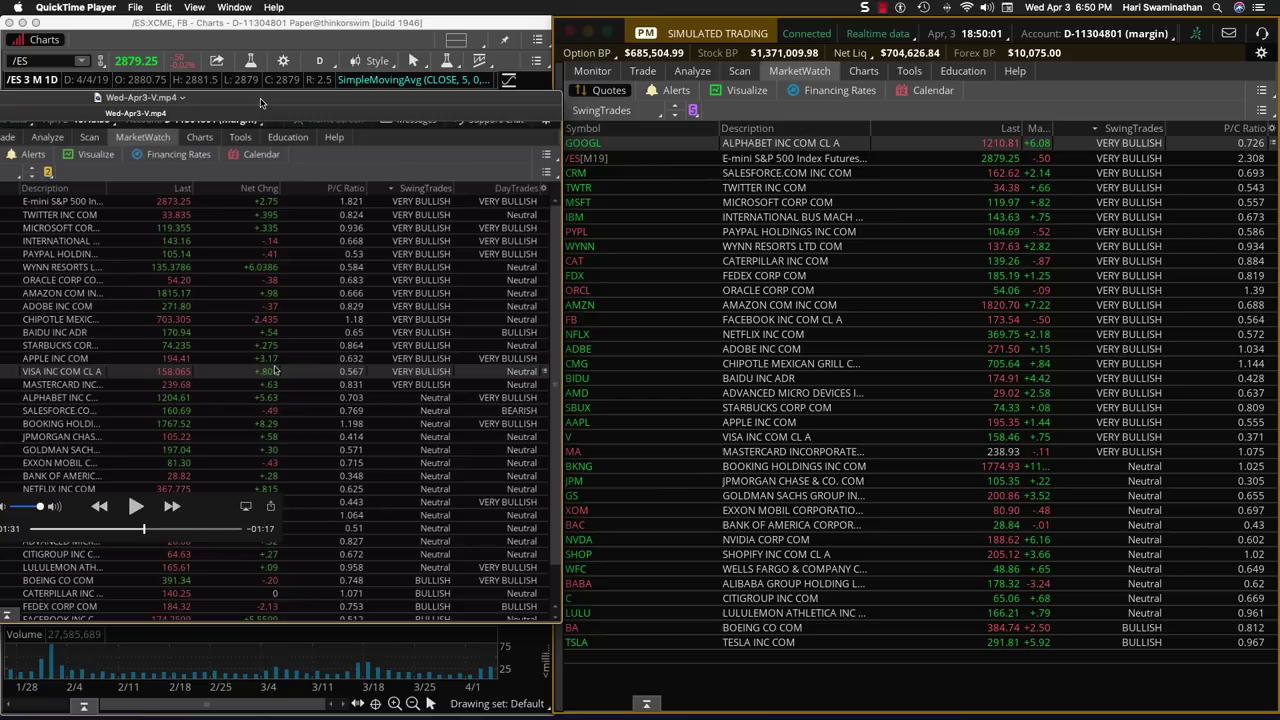
- Compare the ratings of Facebook, Netflix and AMD with the earlier recording and move the recording out of the way
left_click(875, 322)
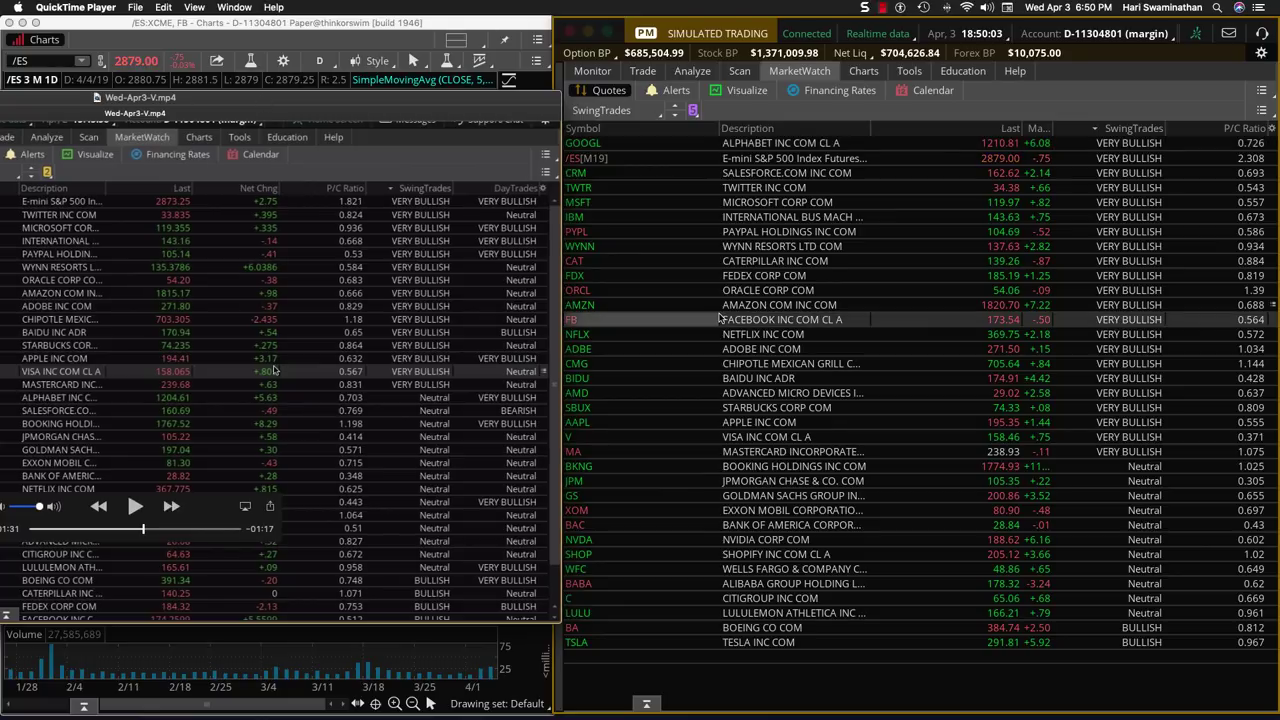
left_click(785, 339)
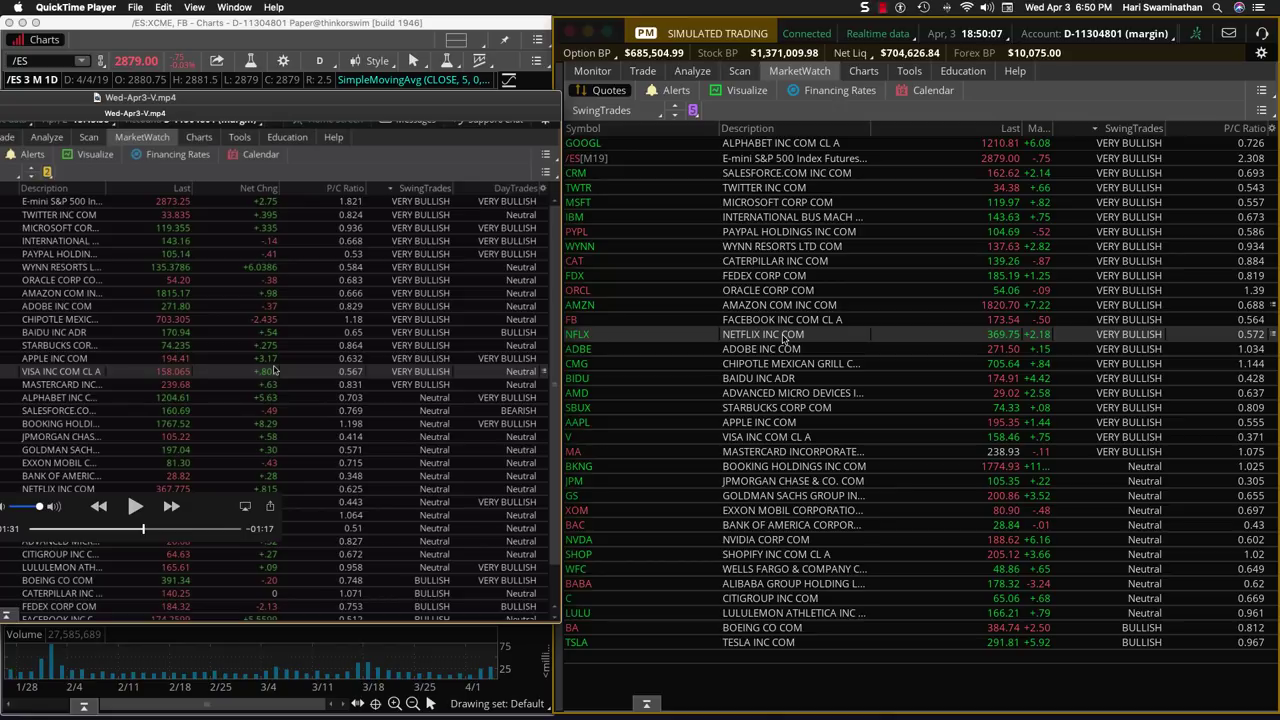
left_click(780, 394)
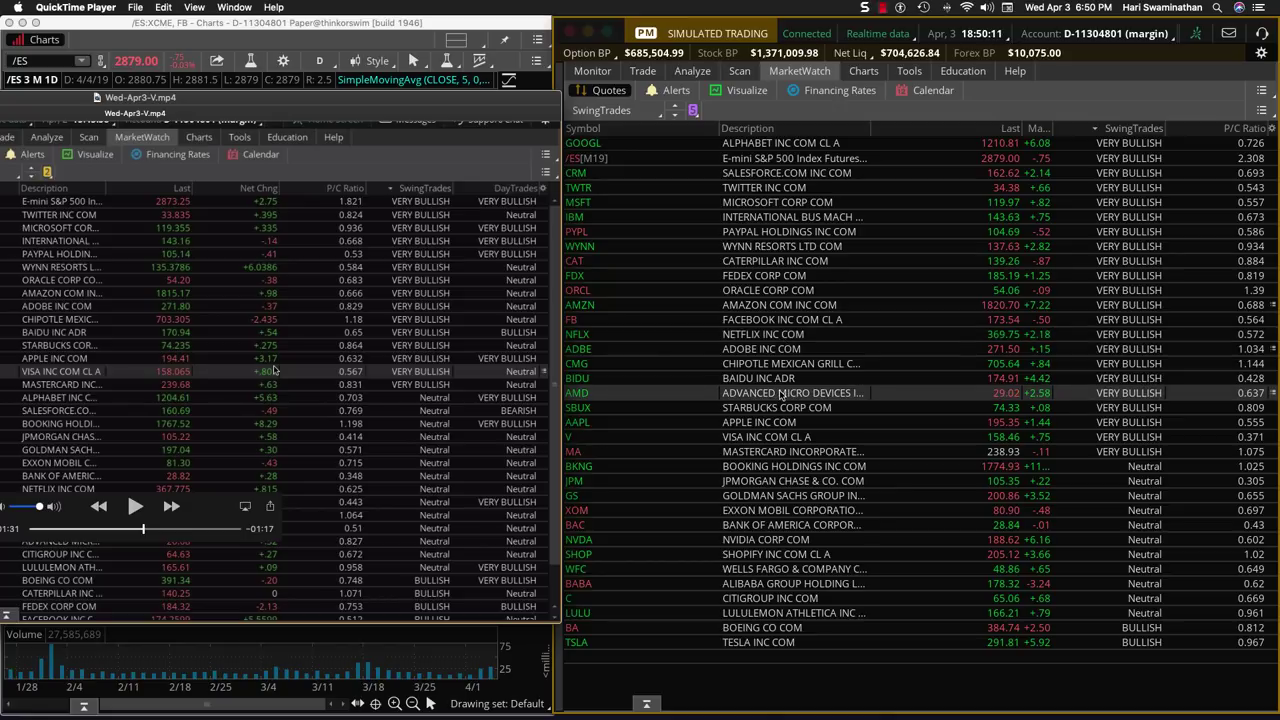
left_click(762, 336)
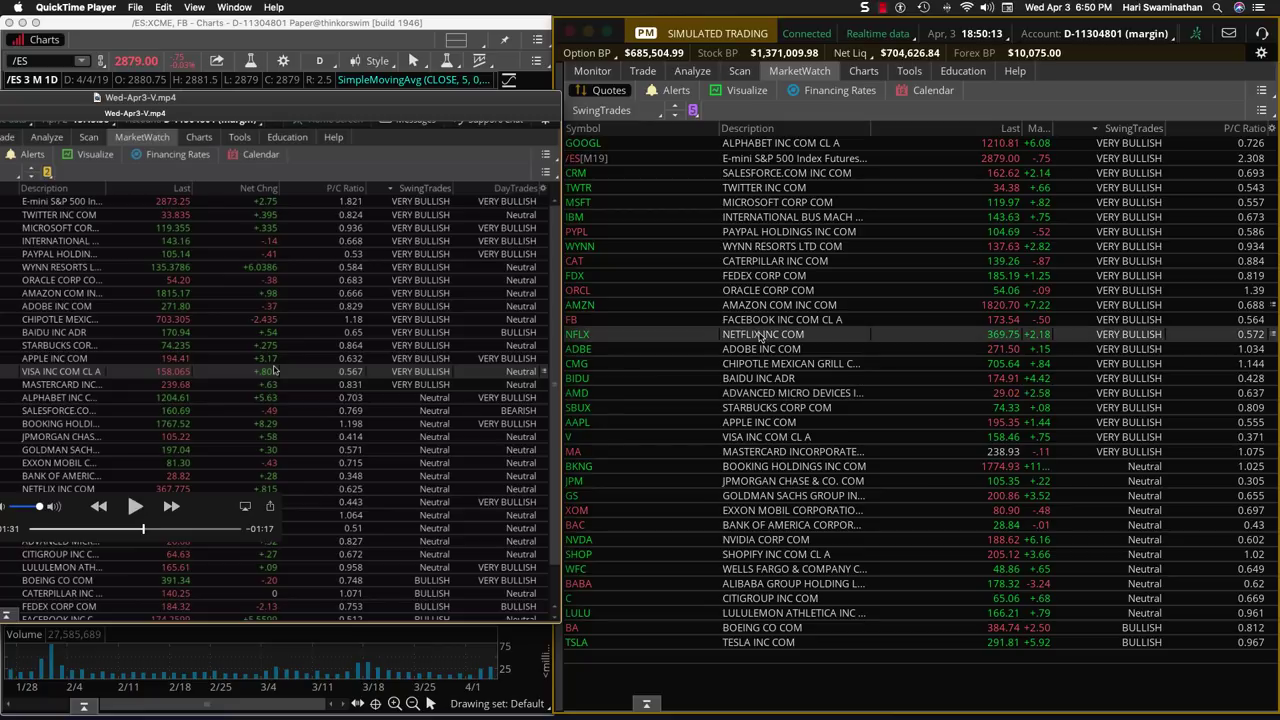
left_click(759, 324)
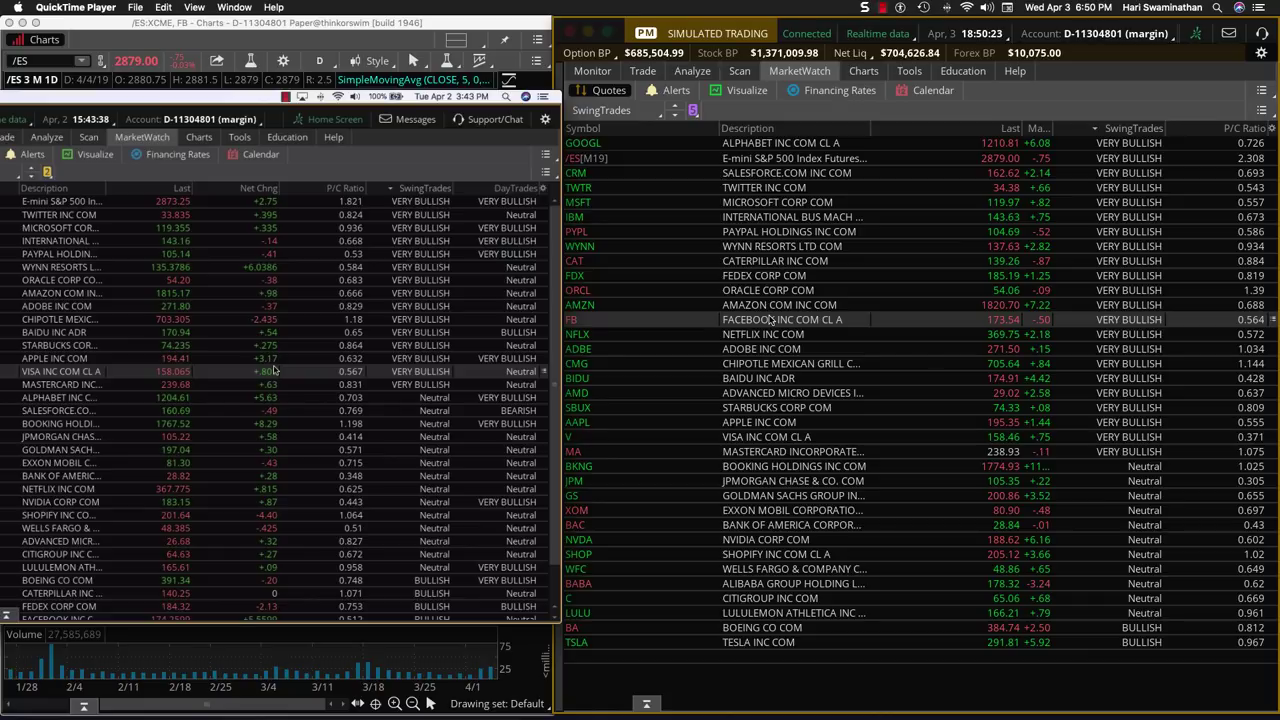
mouse_move(233, 73)
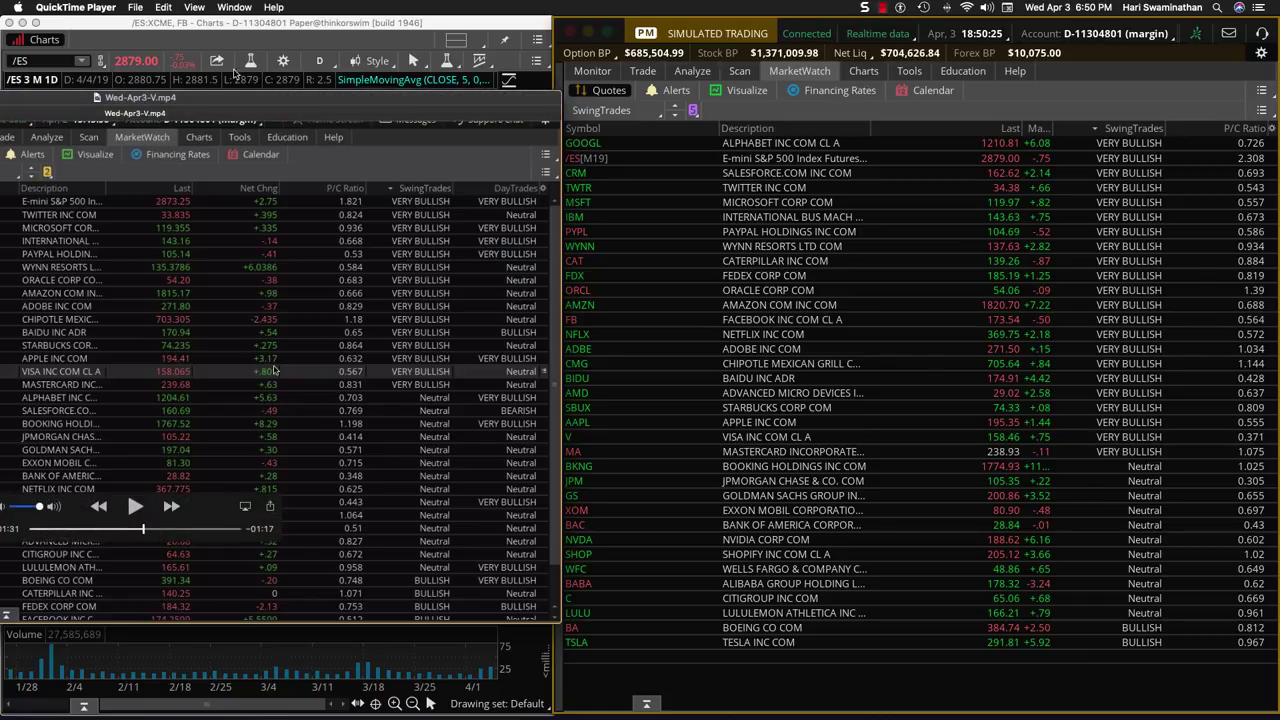
left_click_drag(252, 104, 1279, 156)
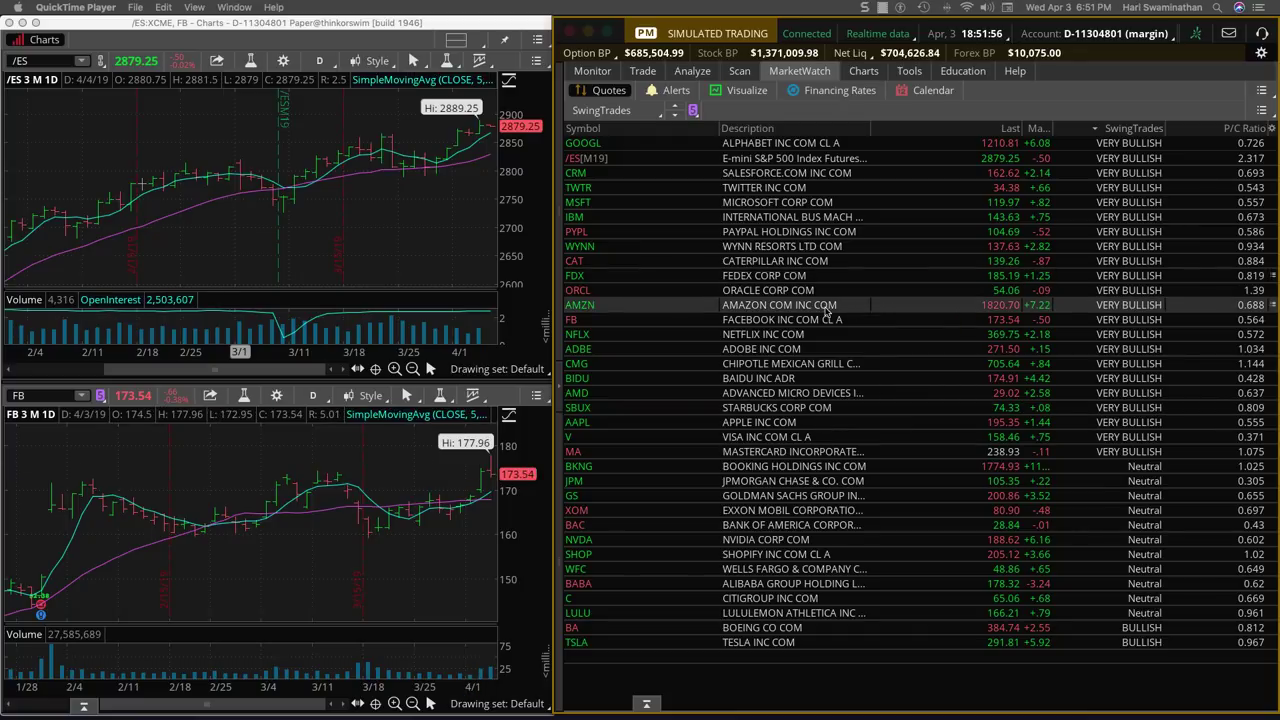
- Show Netflix on the lower chart over a longer period and load FB for option analysis
left_click(765, 334)
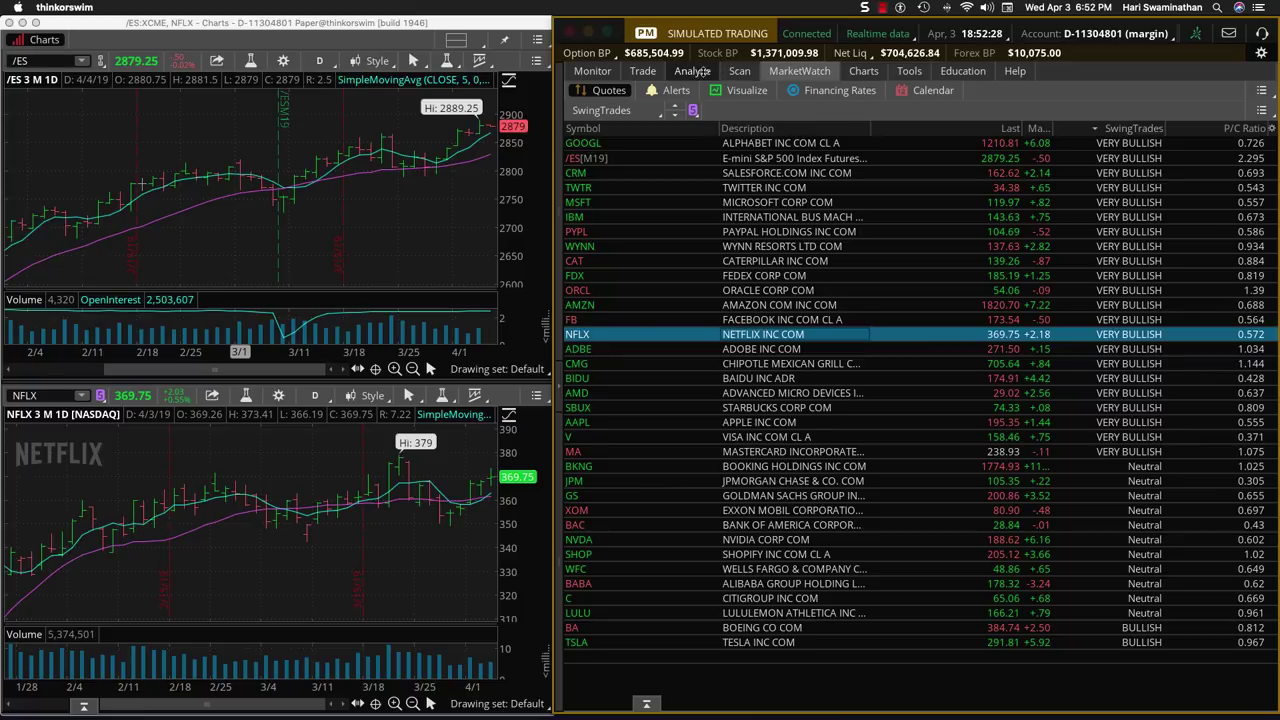
left_click(702, 71)
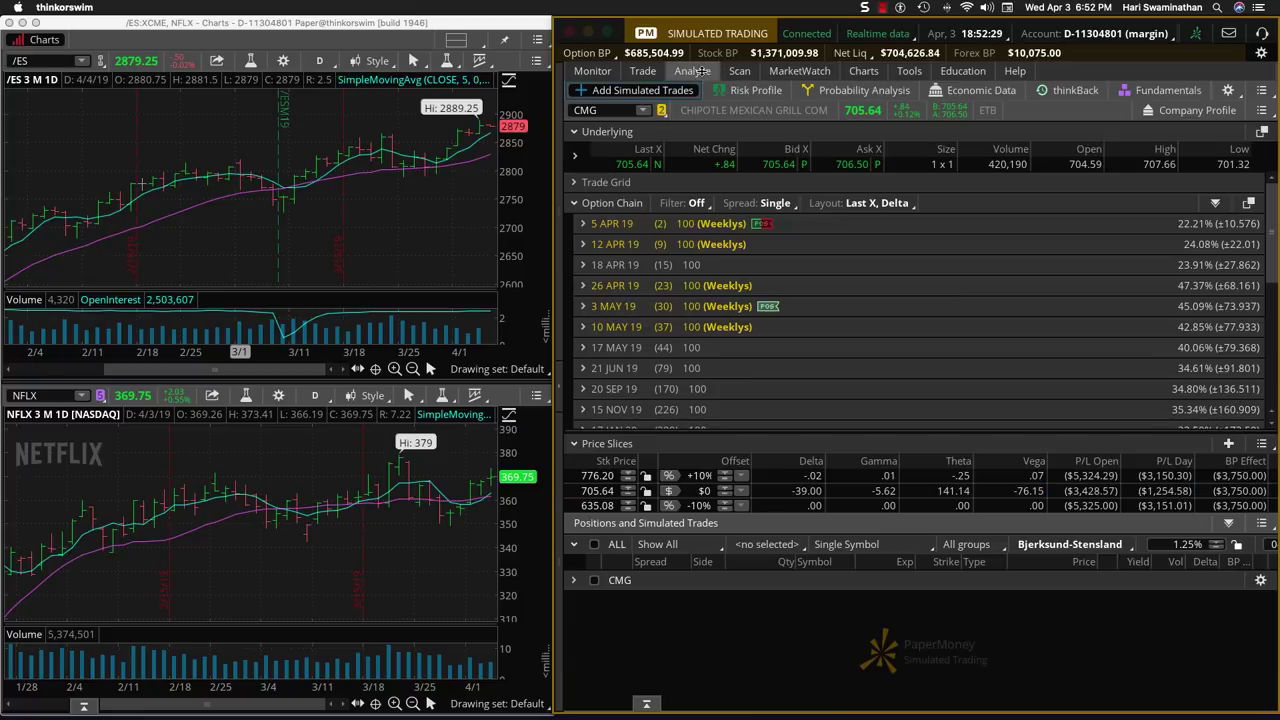
left_click(615, 110)
type("FB")
key("Return")
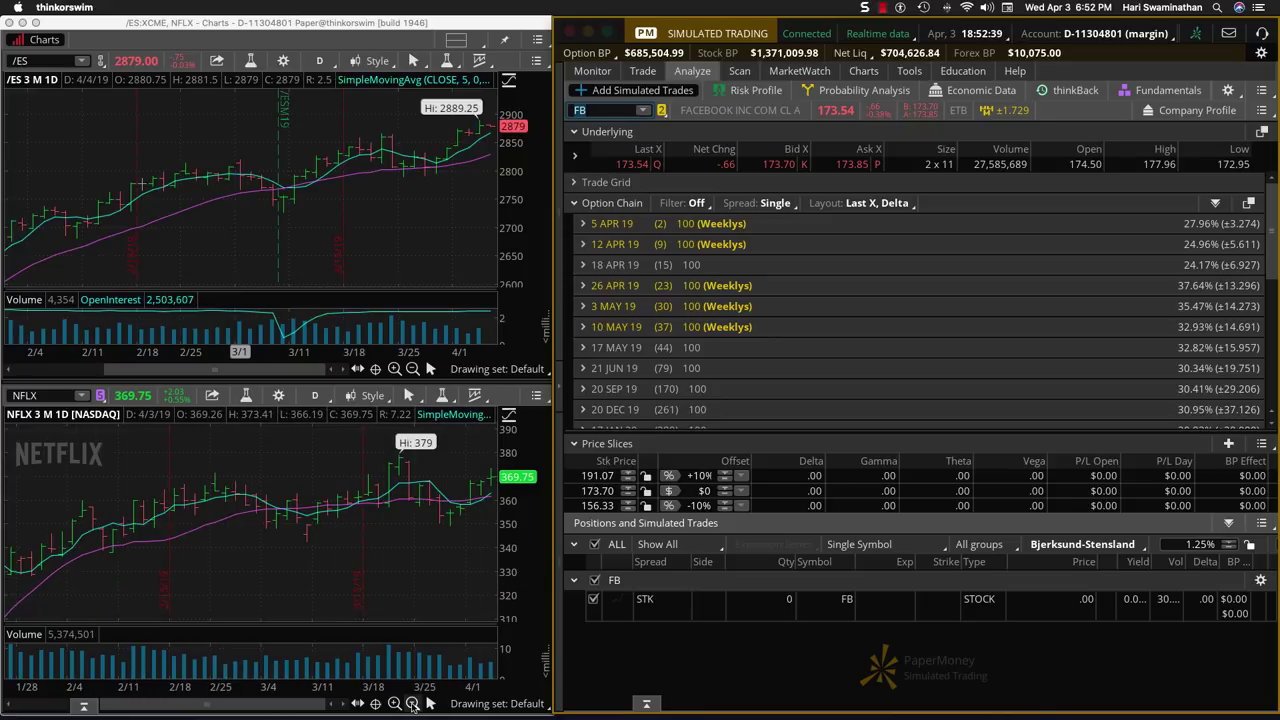
scroll(240, 620, "down", 3)
mouse_move(86, 604)
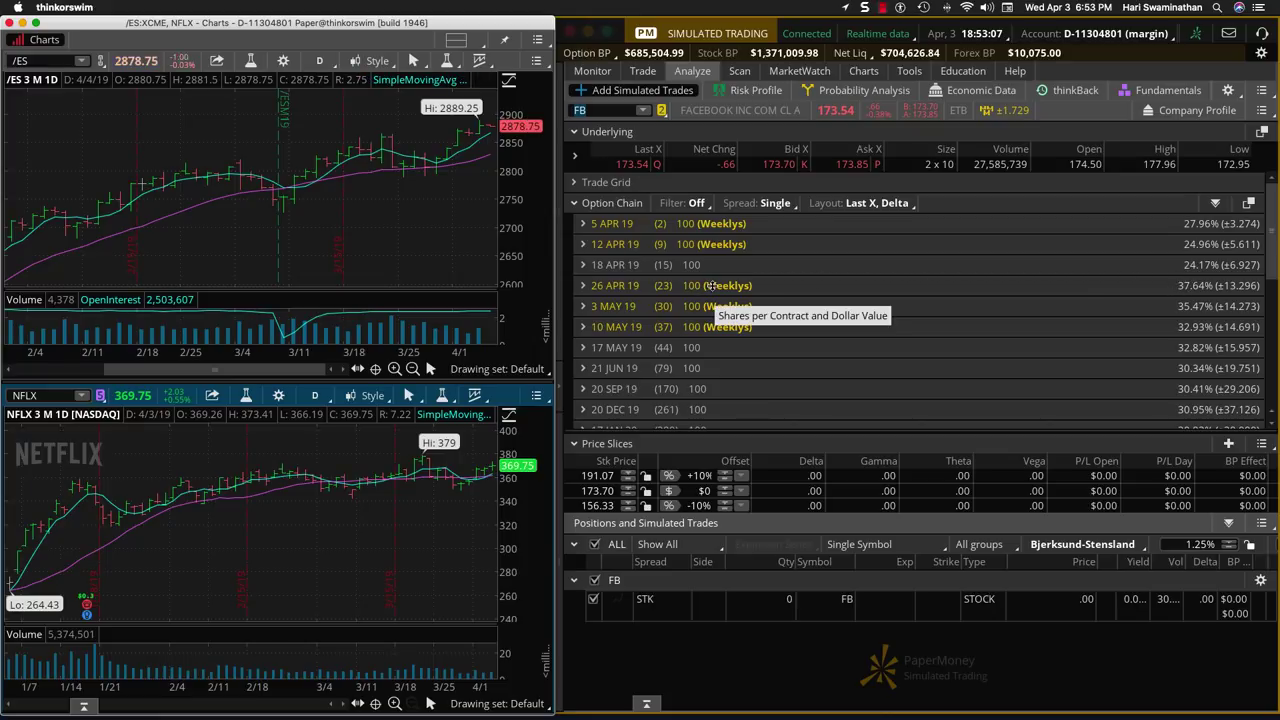
- Add a simulated purchase of the FB 26 APR 19 180 call
left_click(580, 286)
scroll(1018, 378, "down", 5)
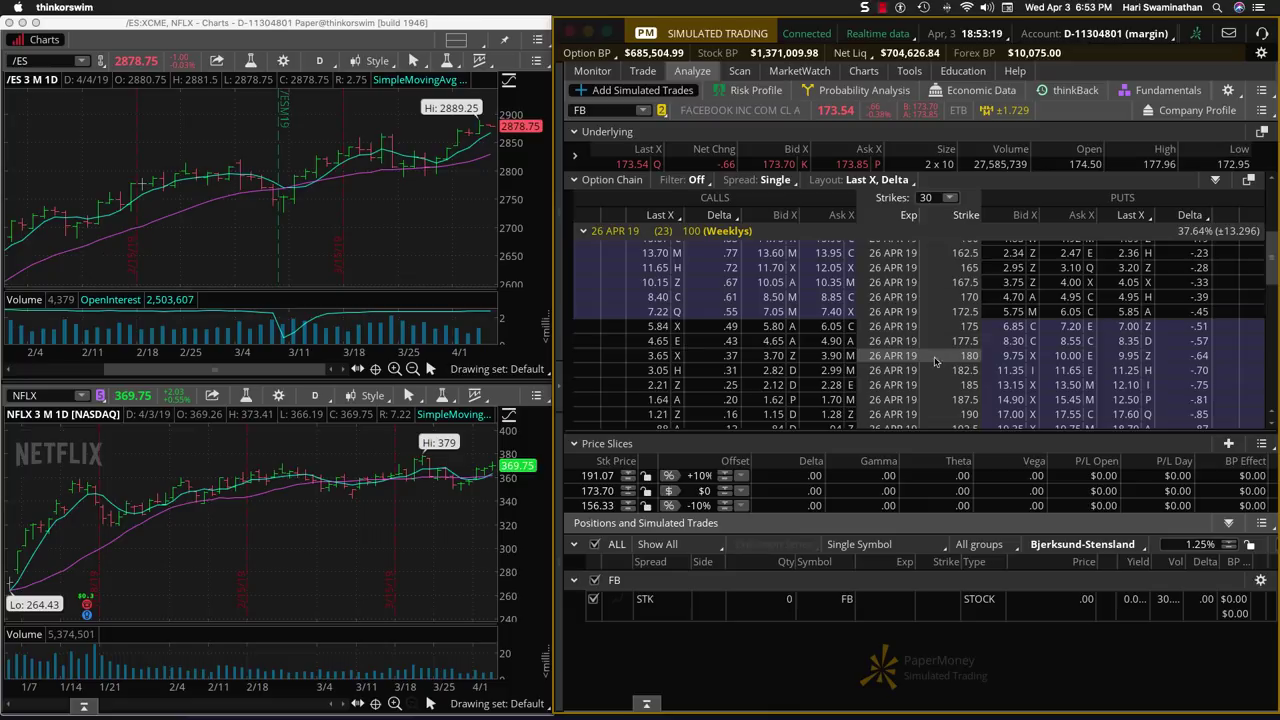
left_click(810, 357)
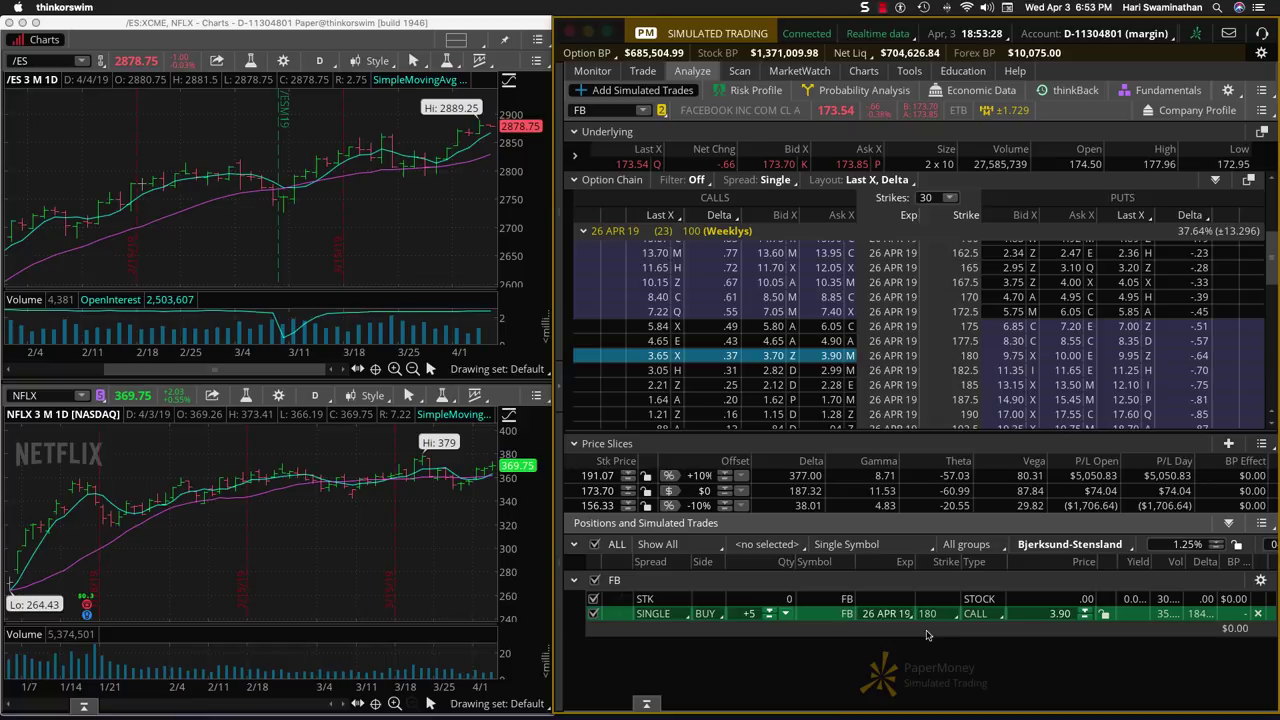
- Load NFLX for option analysis and delete its simulated 1 FEB 19 325 put trade
left_click(617, 110)
type("NFLX")
key("Return")
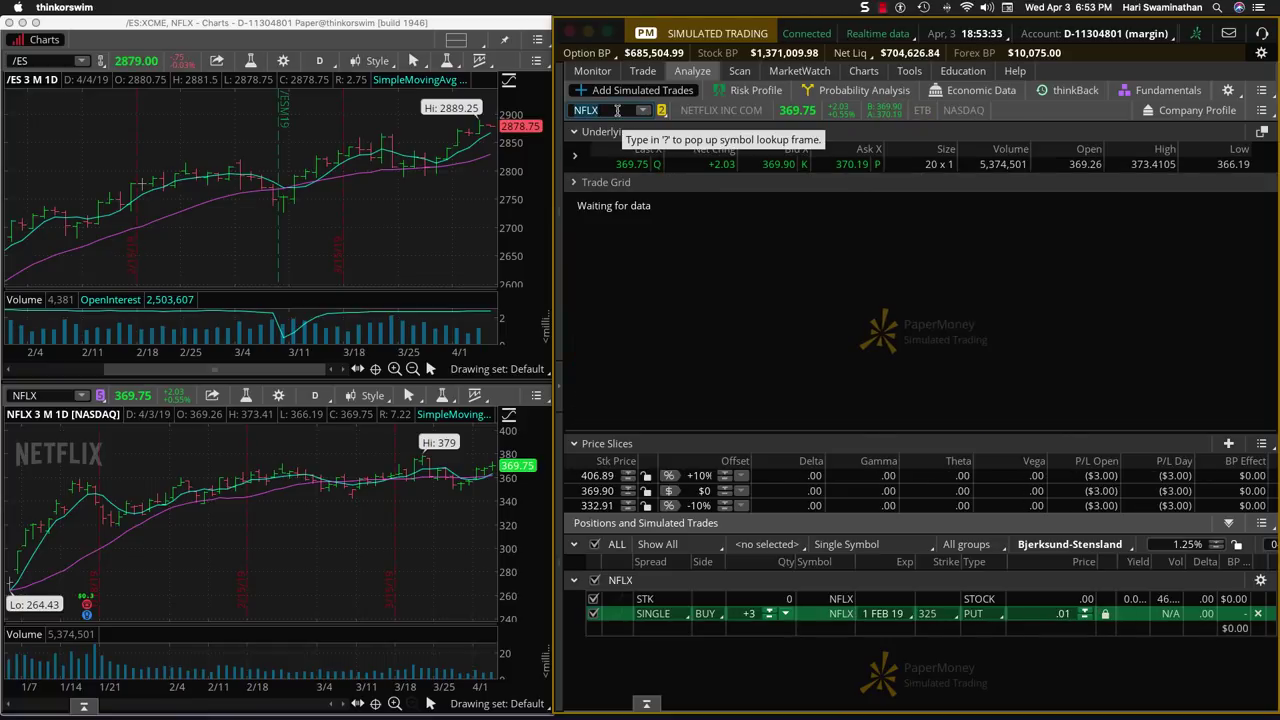
left_click(1259, 615)
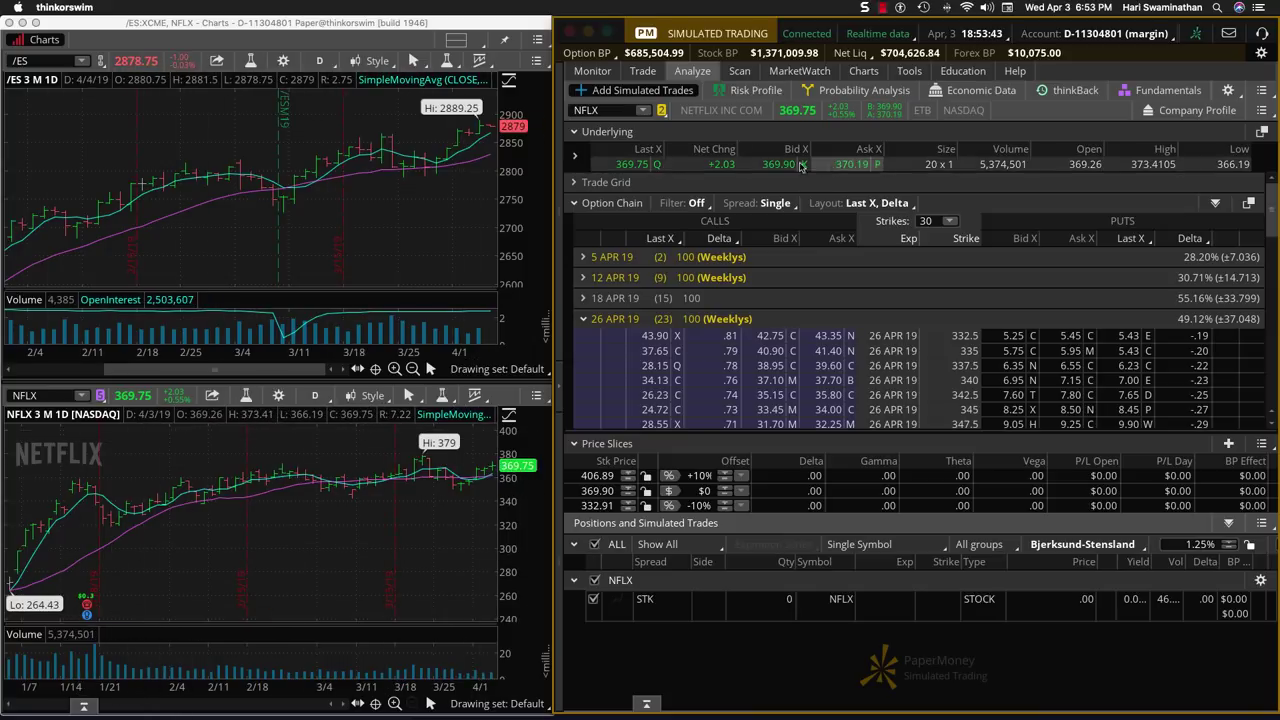
- Load FB in both the lower chart and the option analysis, and collapse the 26 APR 19 option chain
left_click(45, 397)
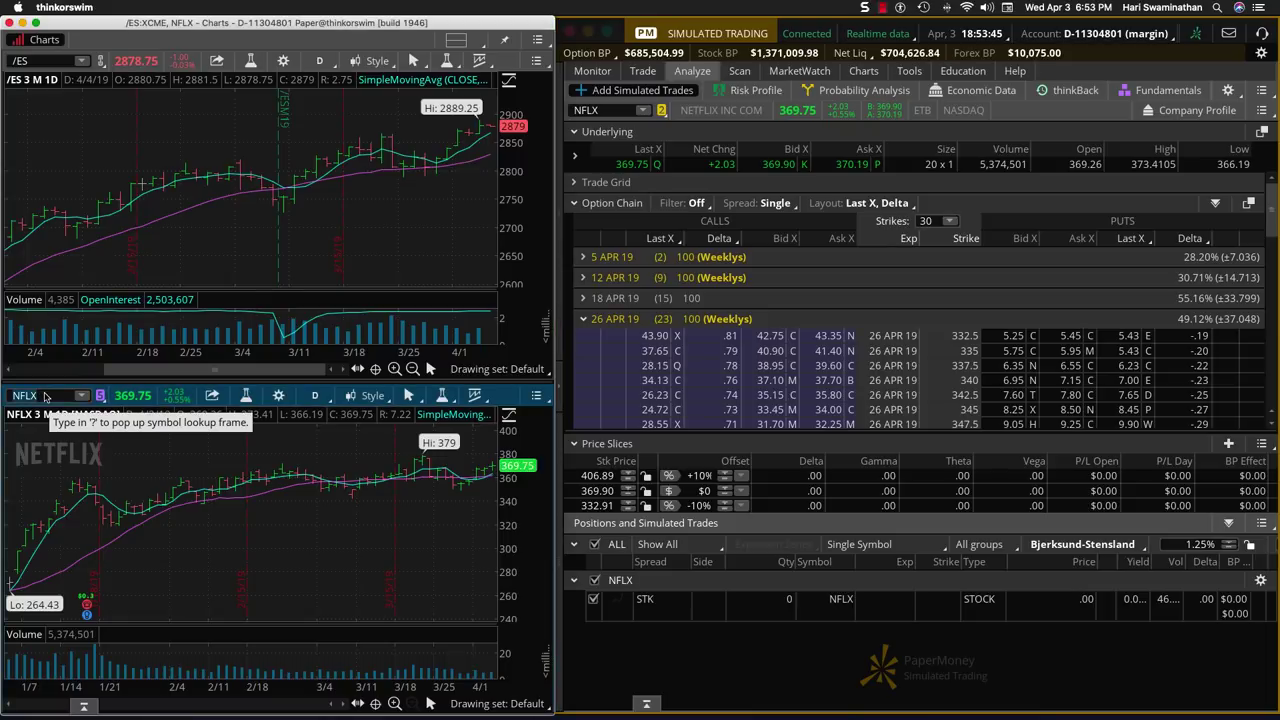
type("FB")
key("Return")
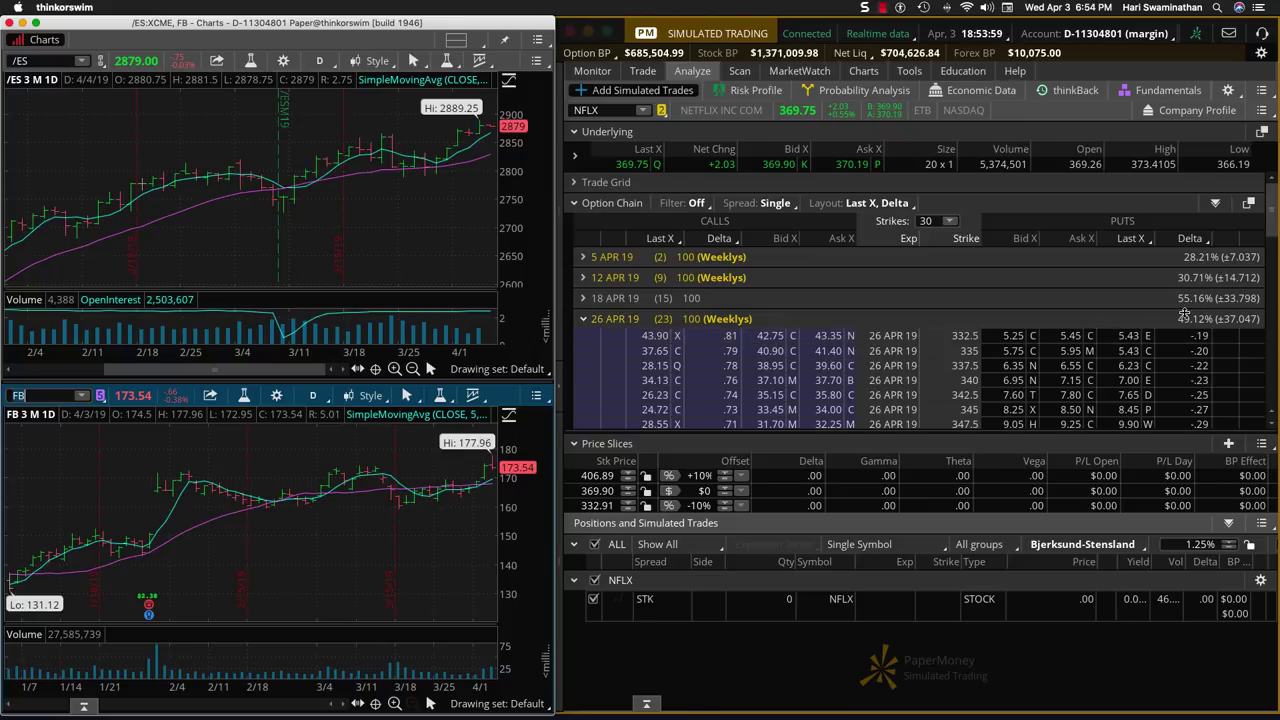
left_click(614, 111)
type("FB")
key("Return")
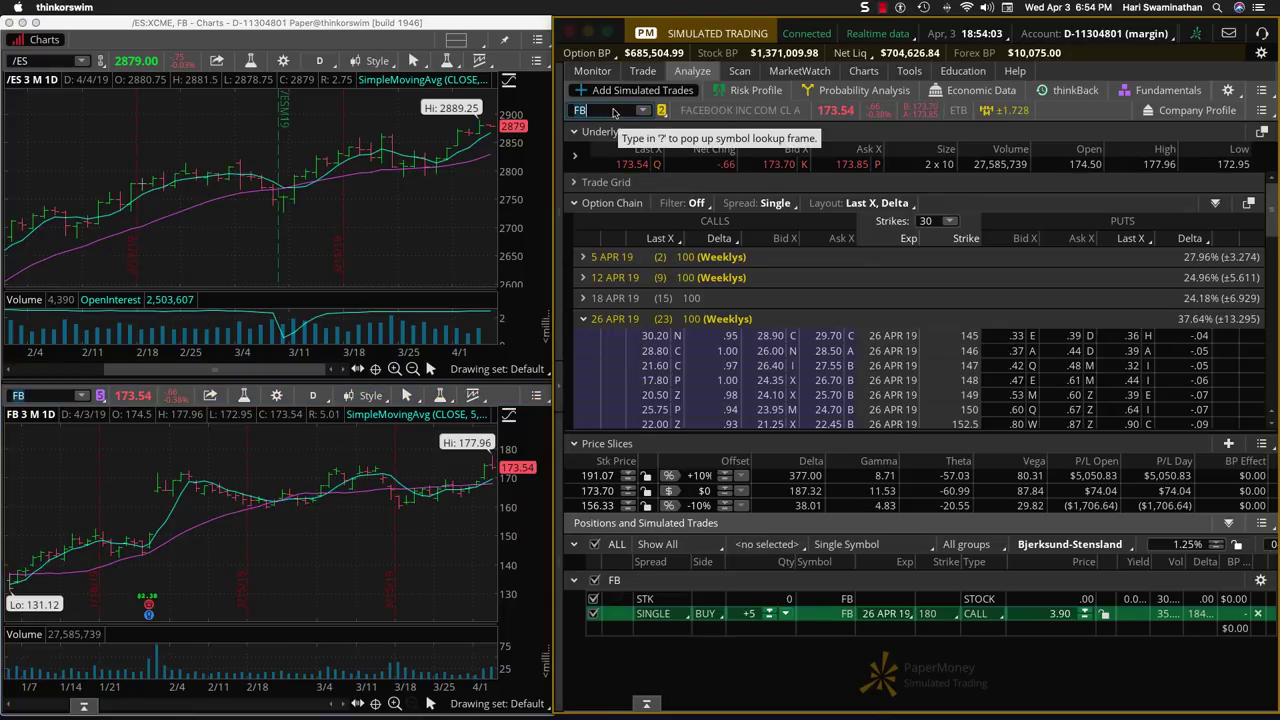
left_click(583, 318)
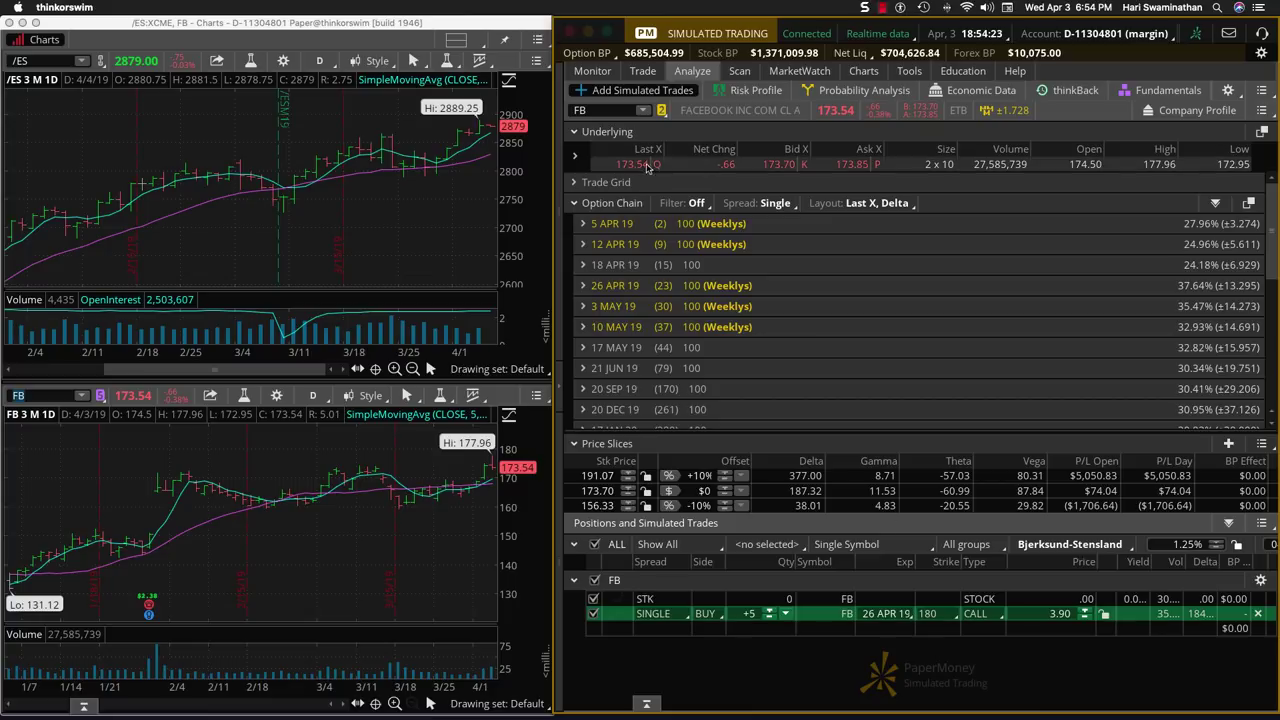
- Load NFLX in both the option analysis and the lower chart
left_click(609, 111)
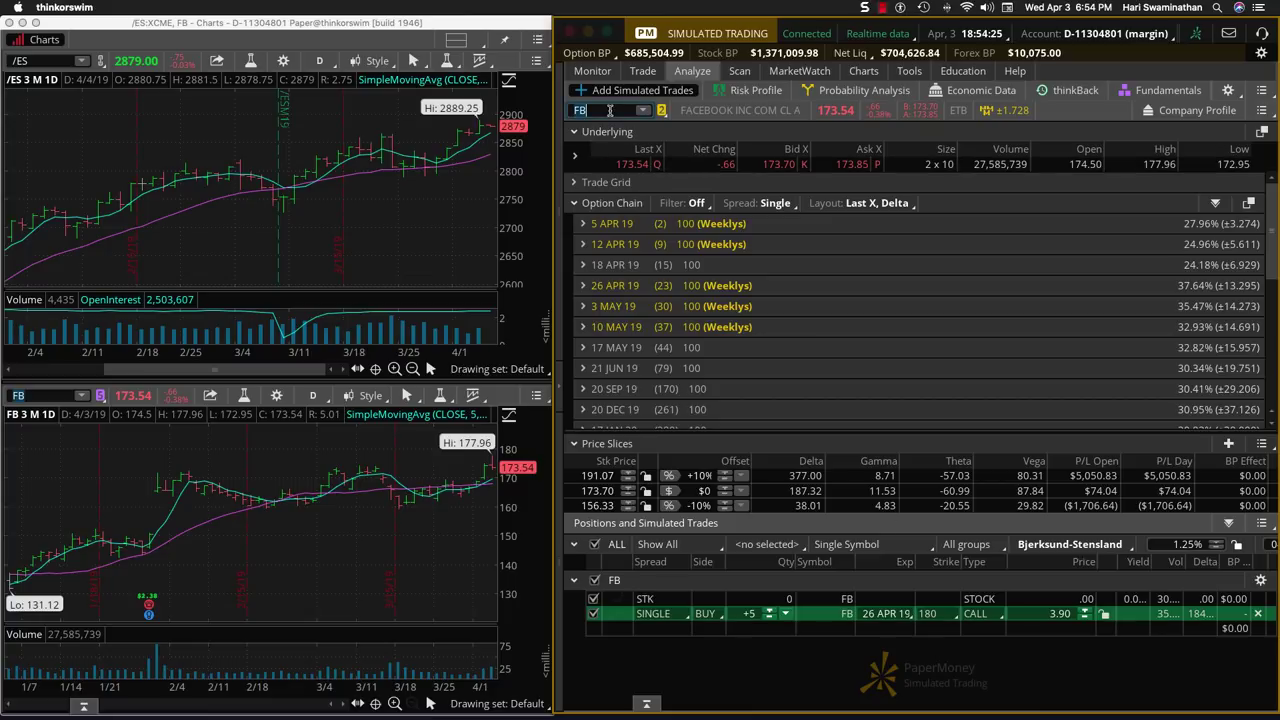
type("NFLX")
key("Return")
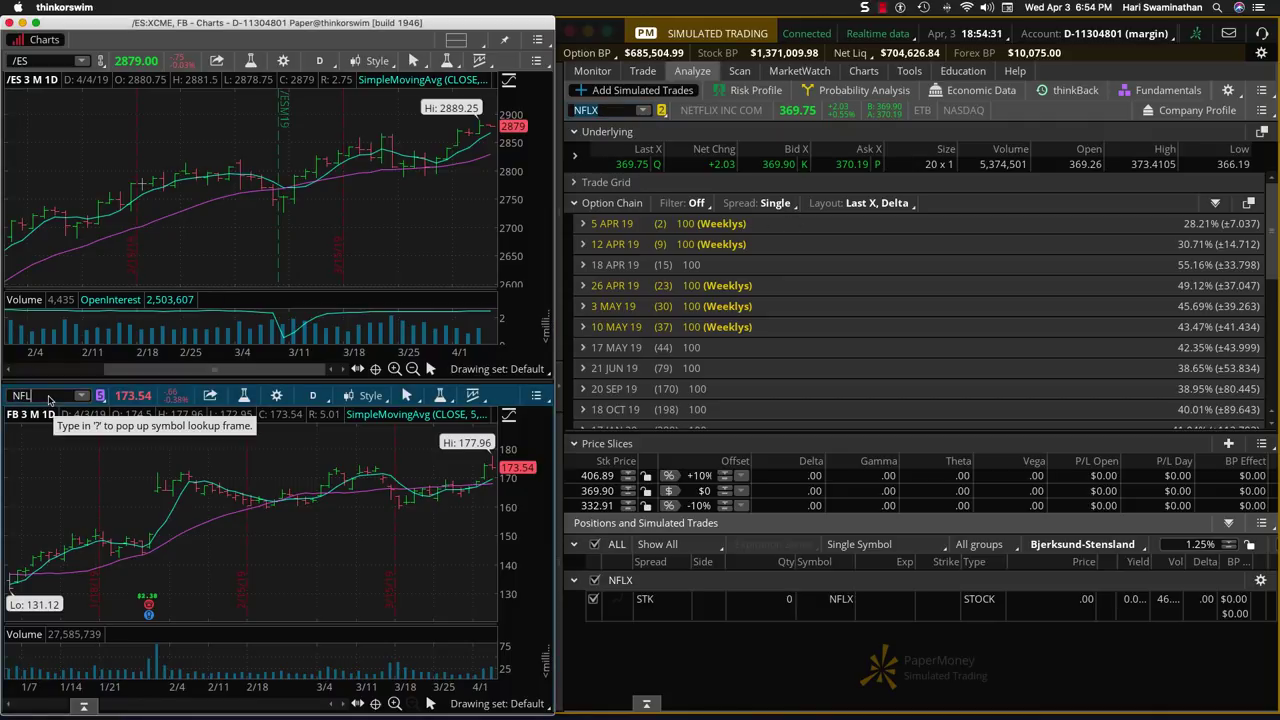
left_click(48, 399)
type("NFLX")
key("Return")
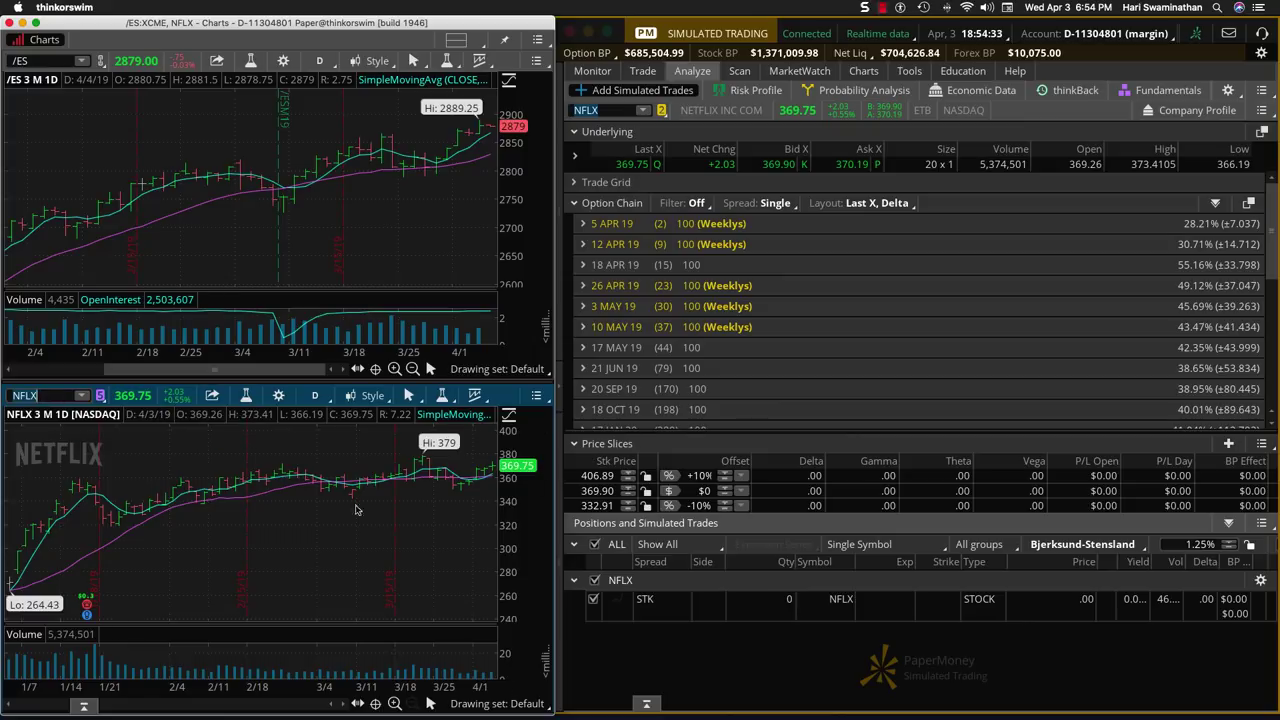
- Add a simulated purchase of the NFLX 18 APR 19 385 call
mouse_move(87, 614)
left_click(583, 265)
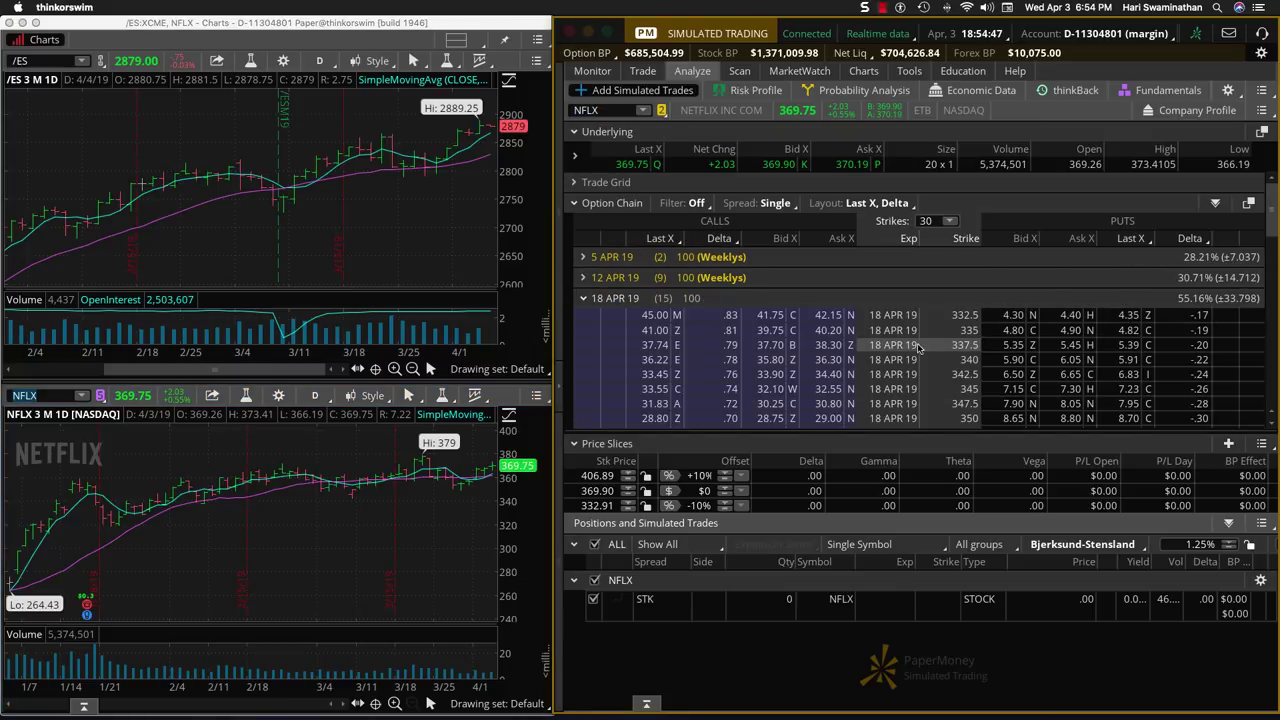
scroll(937, 347, "down", 5)
scroll(937, 347, "down", 3)
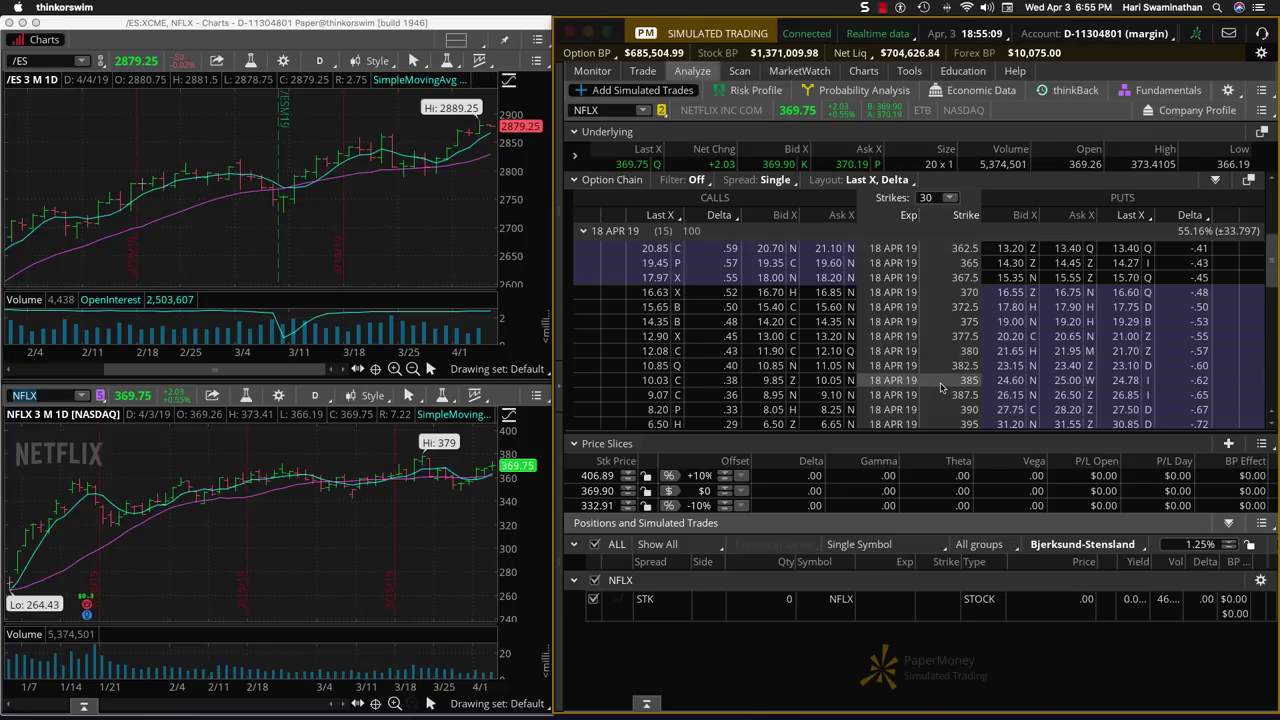
left_click(818, 383)
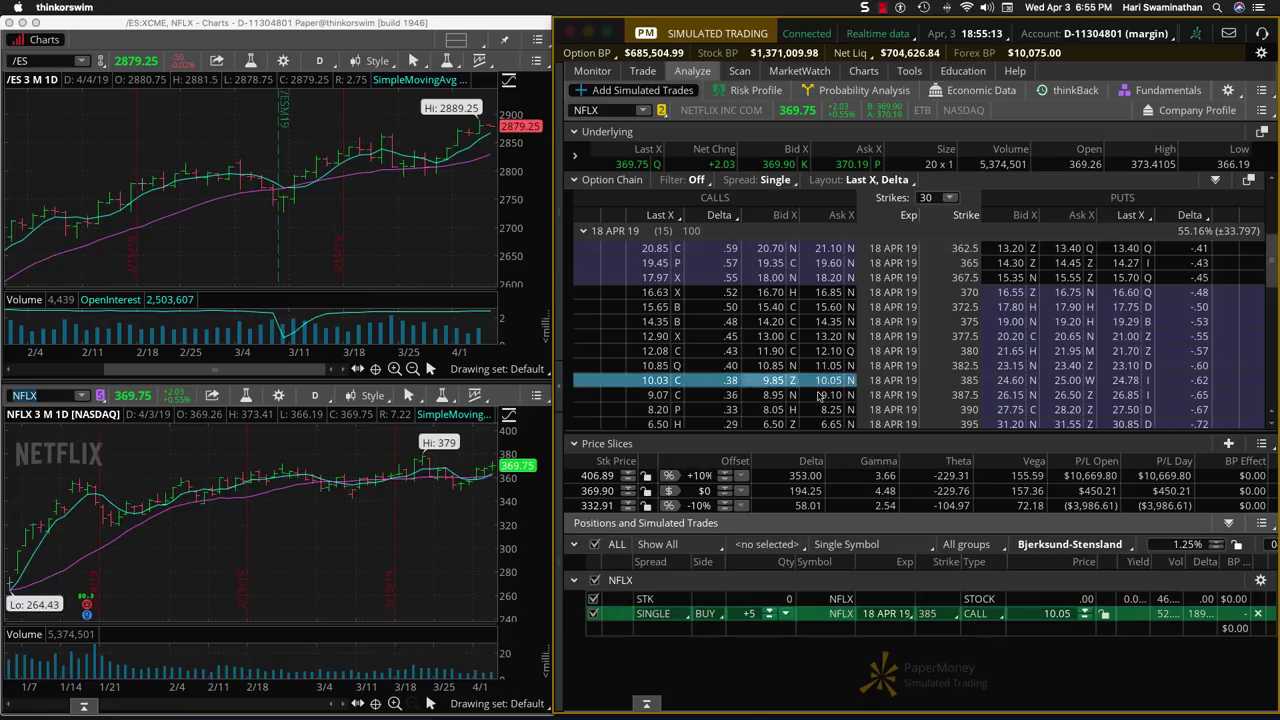
- Try a quantity of 3 for the simulated NFLX call purchase and settle on 2 contracts
double_click(756, 616)
type("3")
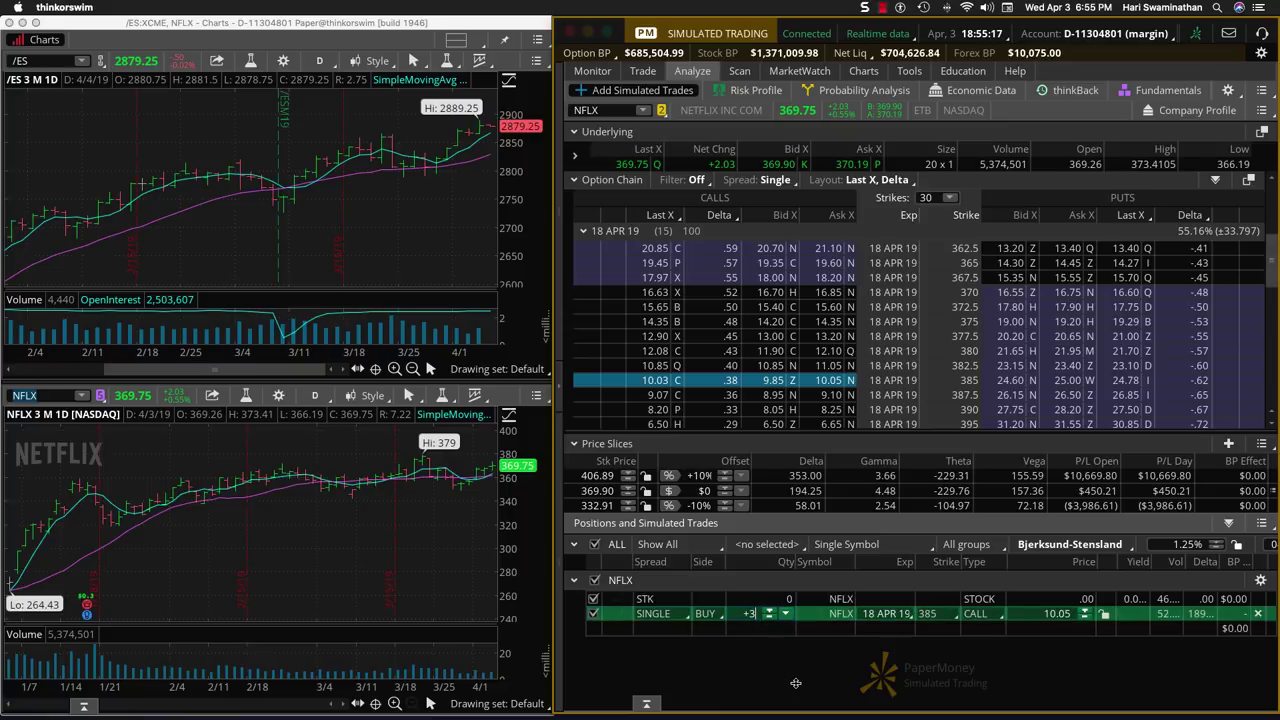
key("Return")
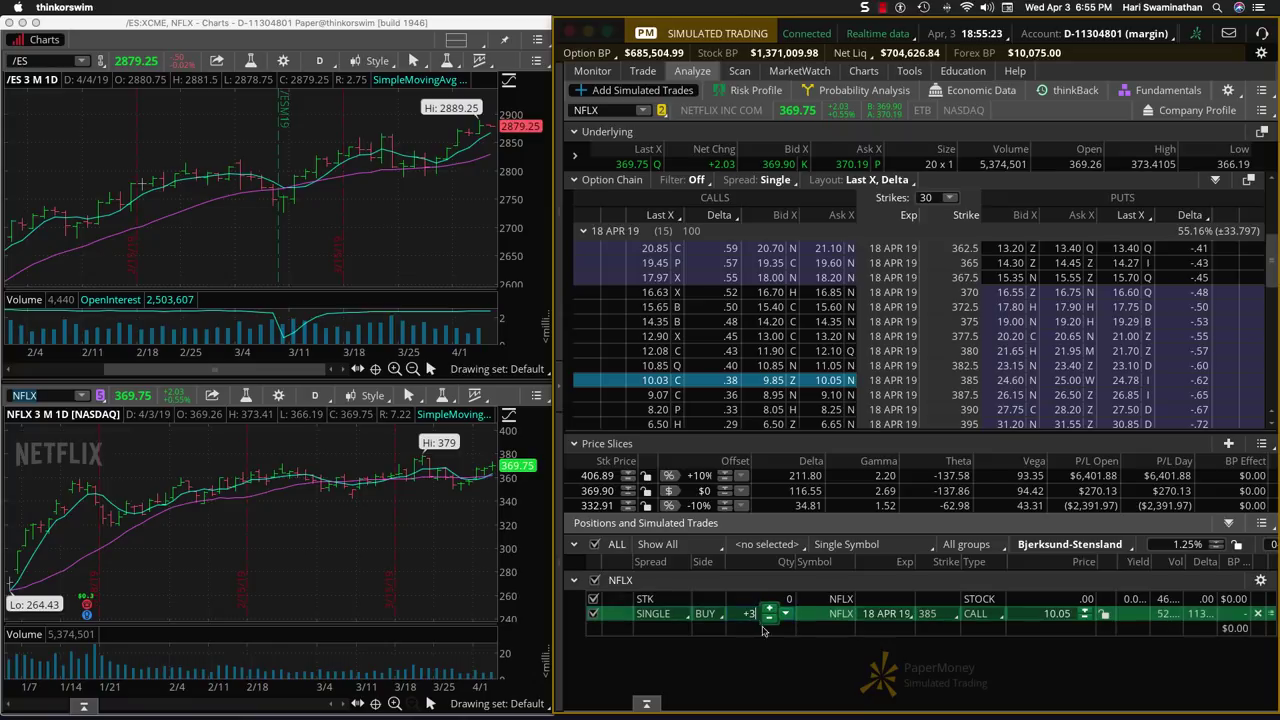
key("BackSpace")
type("2")
key("Return")
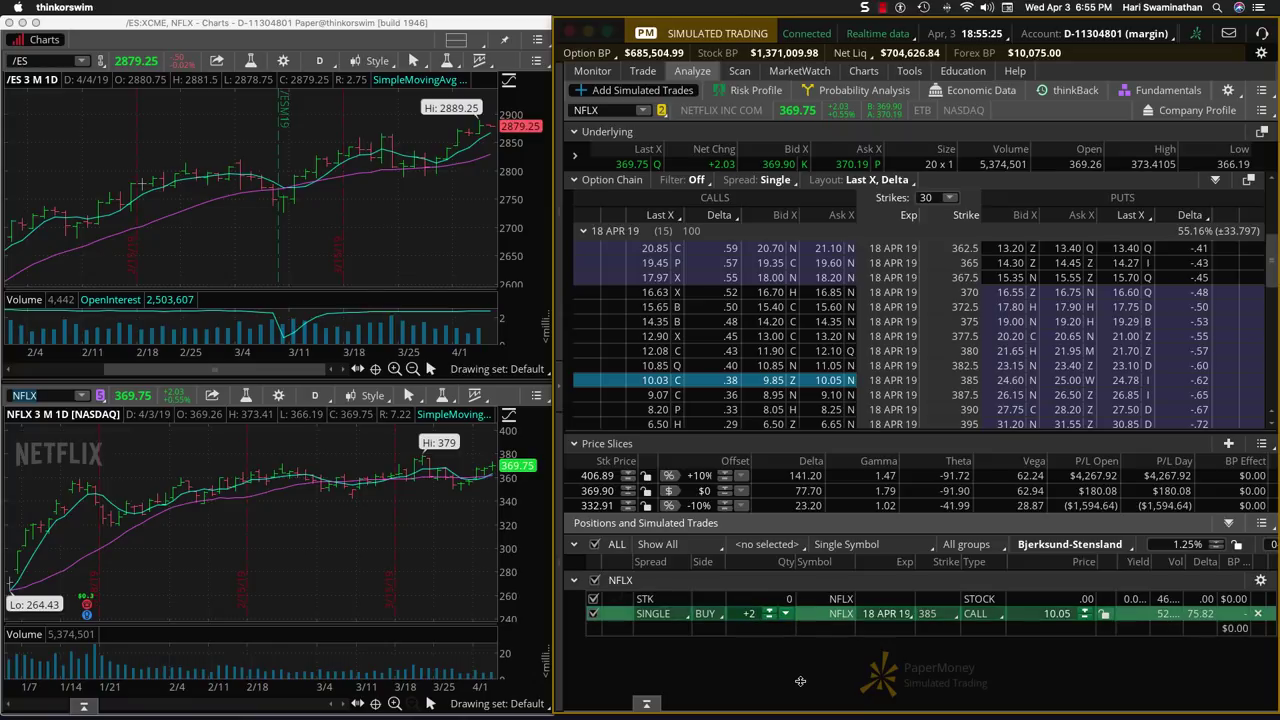